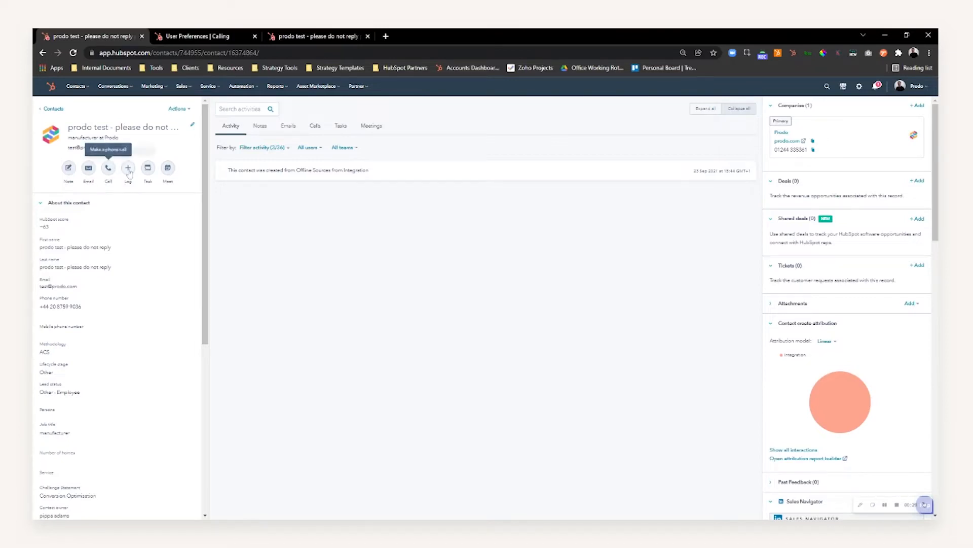
- Open the Log menu under the test contact's name to show the call, email and meeting options
{"action": "left_click", "coordinate": [129, 171]}
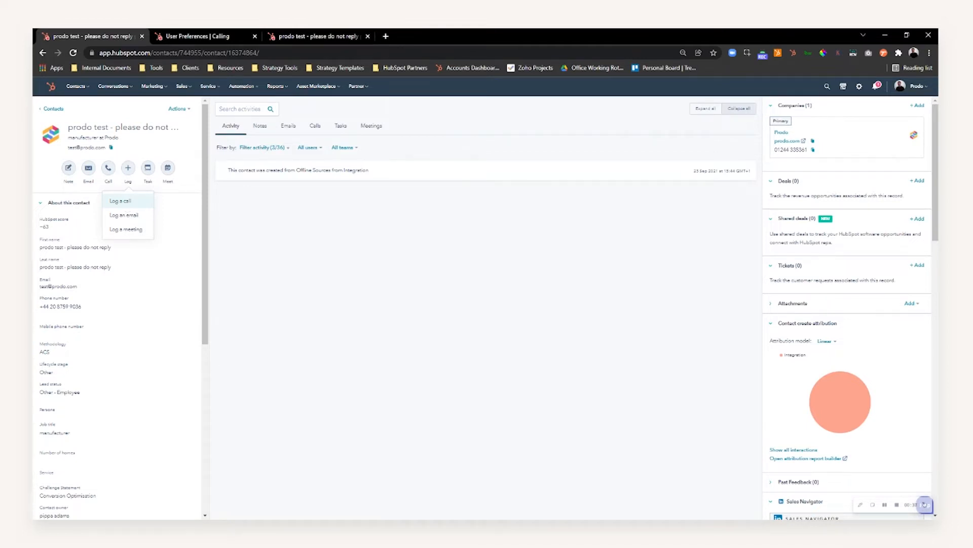
- Log a call with outcome Connected, type S - Prospecting and description 'Such as this'
{"action": "left_click", "coordinate": [125, 203]}
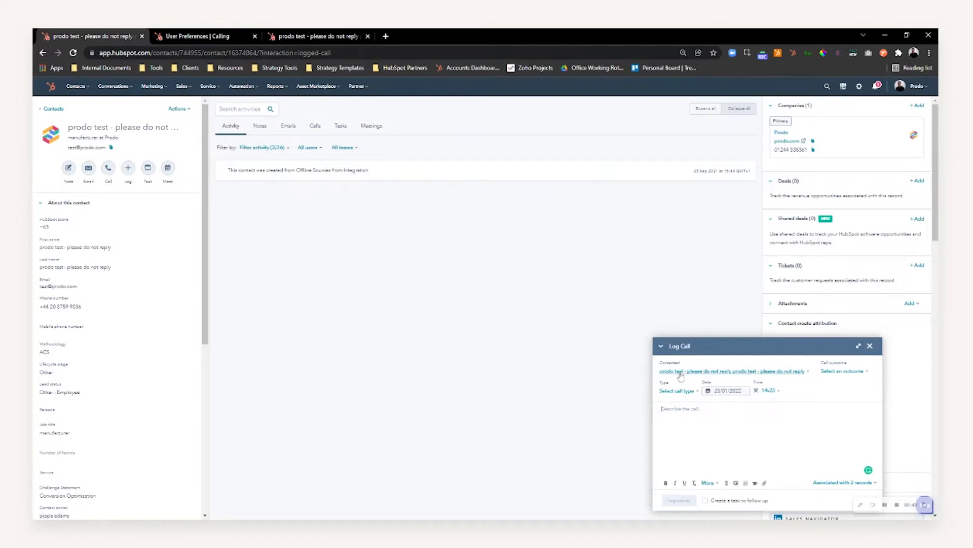
{"action": "left_click", "coordinate": [851, 376]}
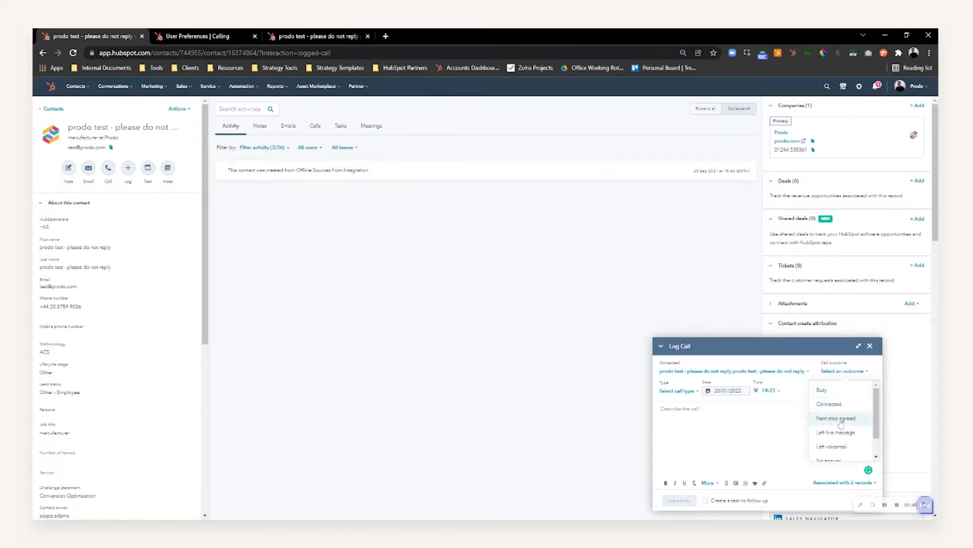
{"action": "left_click", "coordinate": [836, 401]}
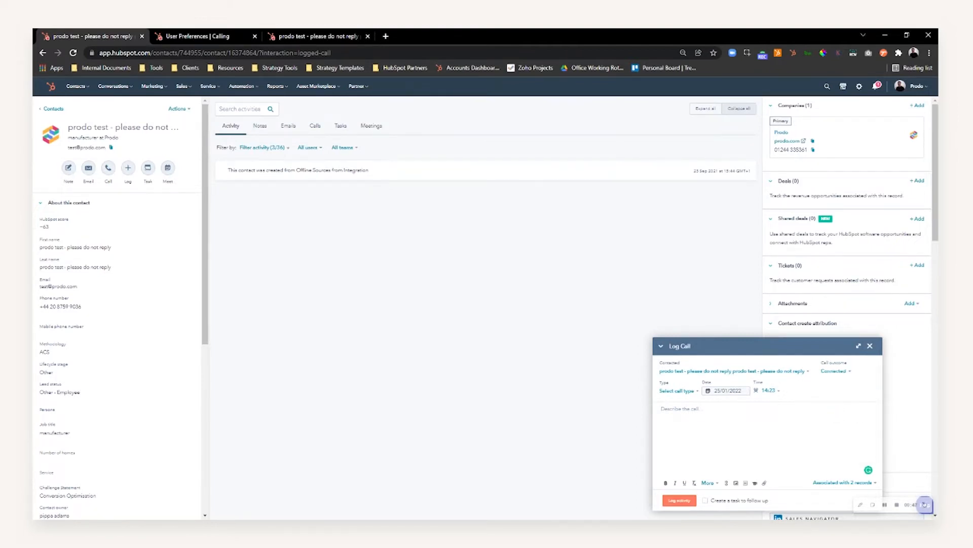
{"action": "left_click", "coordinate": [679, 391]}
{"action": "left_click", "coordinate": [682, 442]}
{"action": "type", "text": "Such as this"}
{"action": "left_click", "coordinate": [679, 501]}
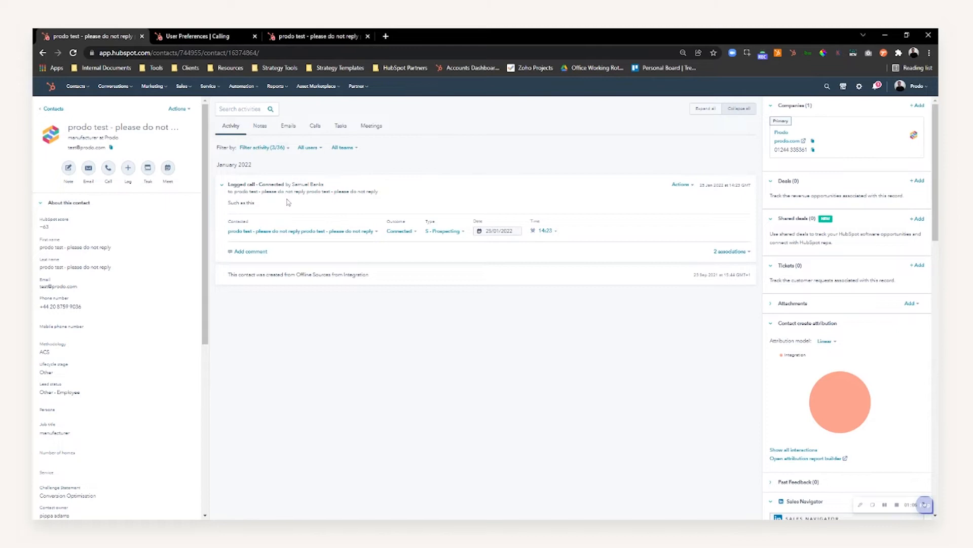
{"action": "mouse_move", "coordinate": [264, 193]}
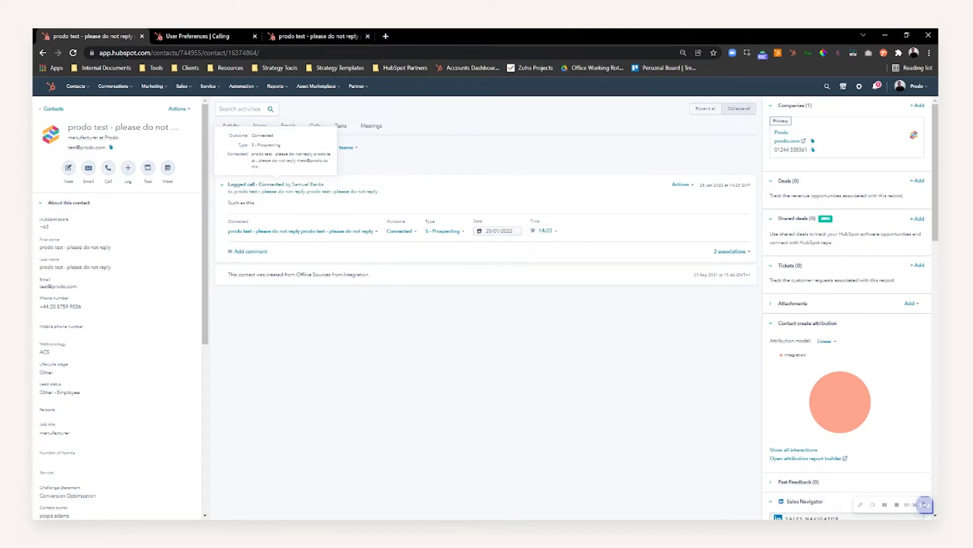
{"action": "left_click", "coordinate": [256, 185]}
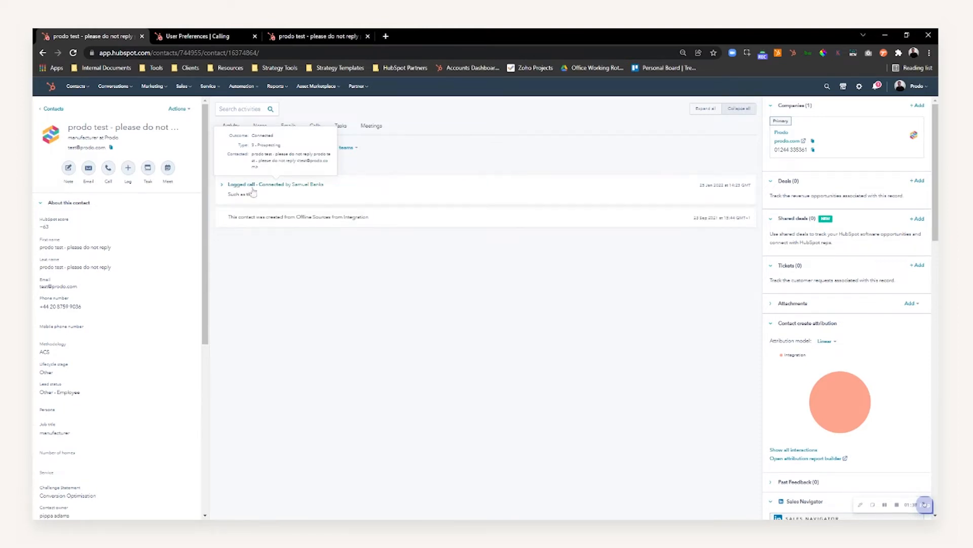
{"action": "left_click", "coordinate": [235, 186]}
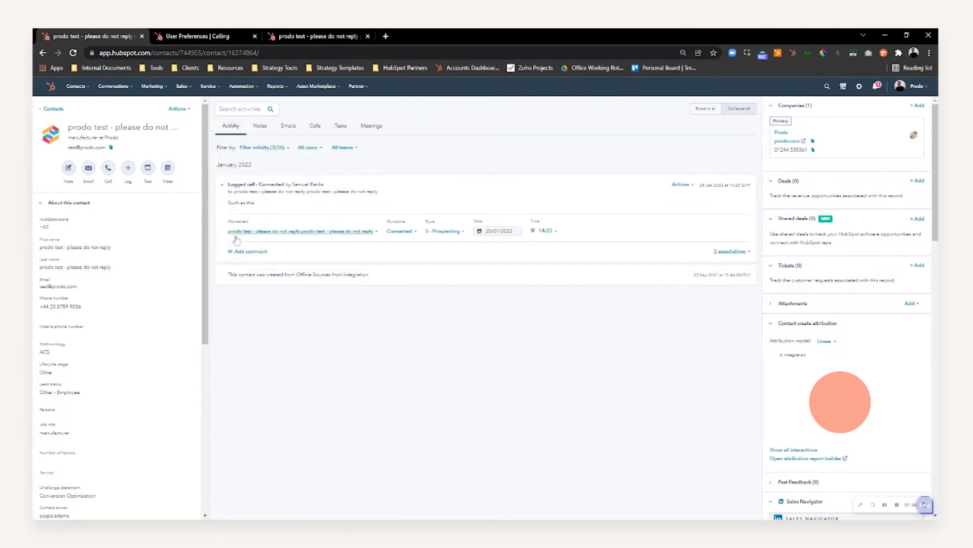
- Go to Settings > Your Preferences > General > Calling, where calling shows Off
{"action": "left_click", "coordinate": [861, 90]}
{"action": "left_click", "coordinate": [142, 134]}
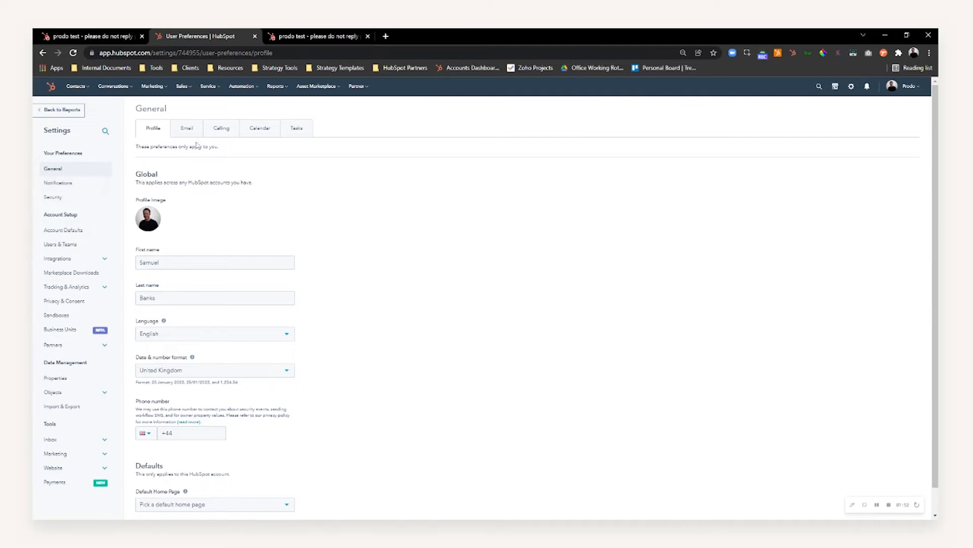
{"action": "left_click", "coordinate": [221, 129]}
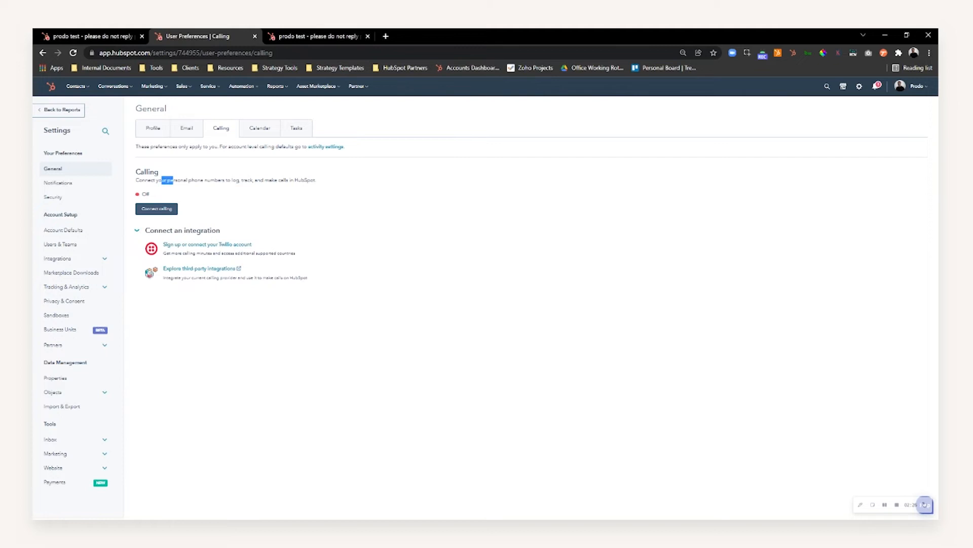
- Connect HubSpot calling and review the 0 of 2,000 monthly individual minutes usage
{"action": "left_click", "coordinate": [151, 216]}
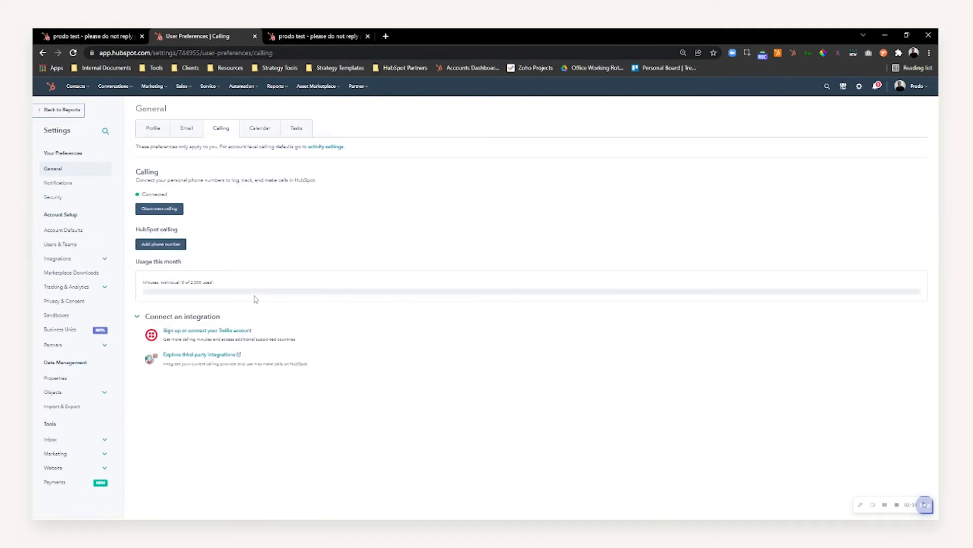
{"action": "left_click_drag", "start_coordinate": [139, 261], "coordinate": [179, 282]}
{"action": "left_click", "coordinate": [179, 282]}
{"action": "left_click_drag", "start_coordinate": [151, 283], "coordinate": [180, 283]}
{"action": "left_click", "coordinate": [176, 298]}
{"action": "left_click", "coordinate": [192, 290]}
{"action": "left_click_drag", "start_coordinate": [214, 283], "coordinate": [191, 283]}
{"action": "left_click", "coordinate": [196, 291]}
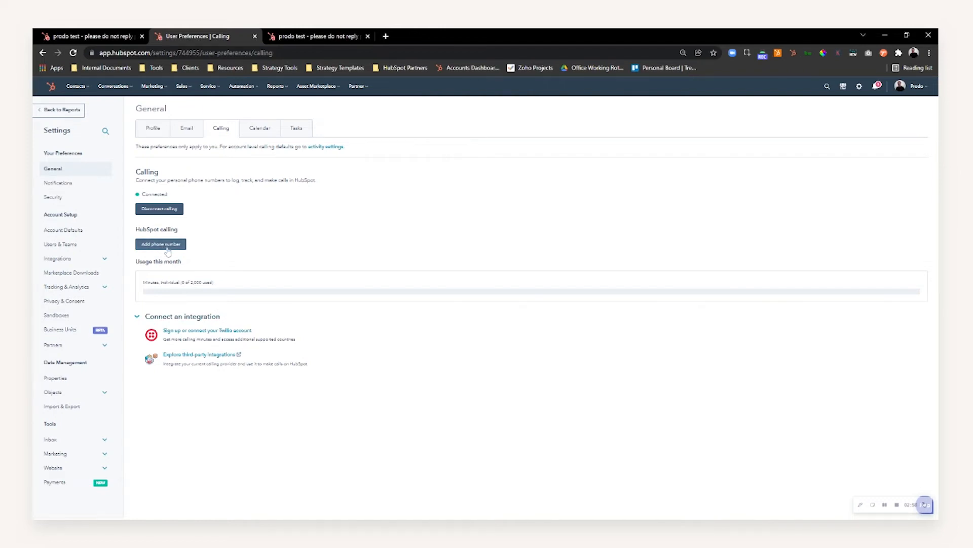
- Add a personal phone number and verify it with the SMS verification code
{"action": "left_click", "coordinate": [167, 247]}
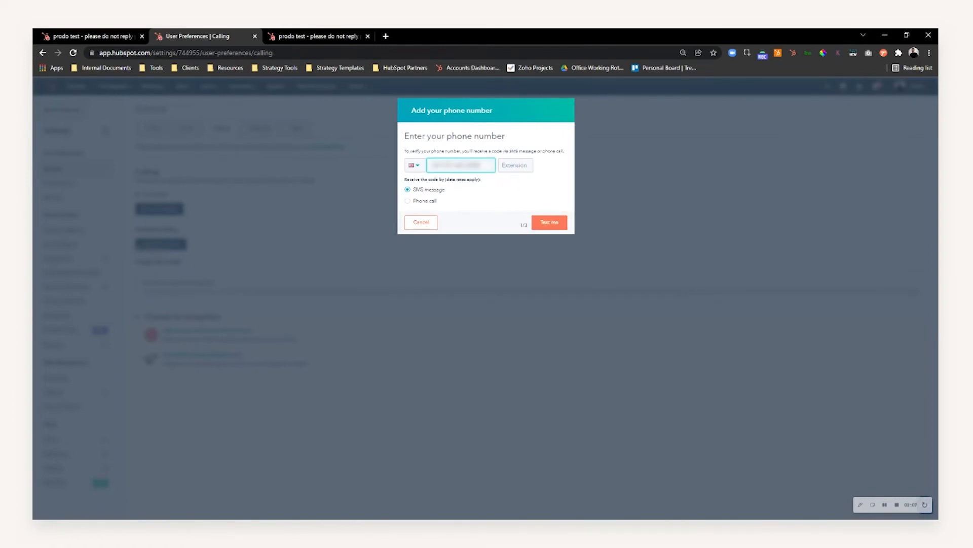
{"action": "left_click", "coordinate": [426, 179]}
{"action": "left_click", "coordinate": [552, 224]}
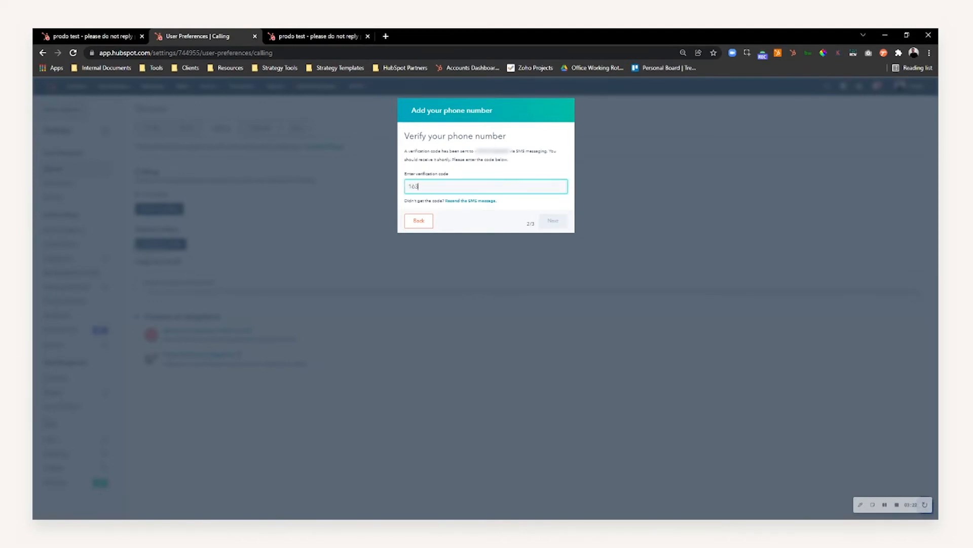
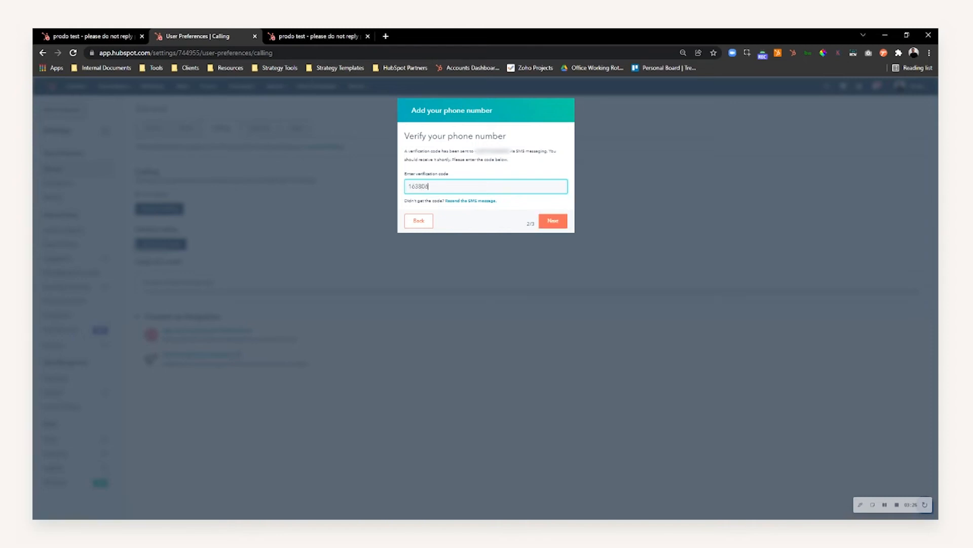
{"action": "left_click", "coordinate": [553, 222]}
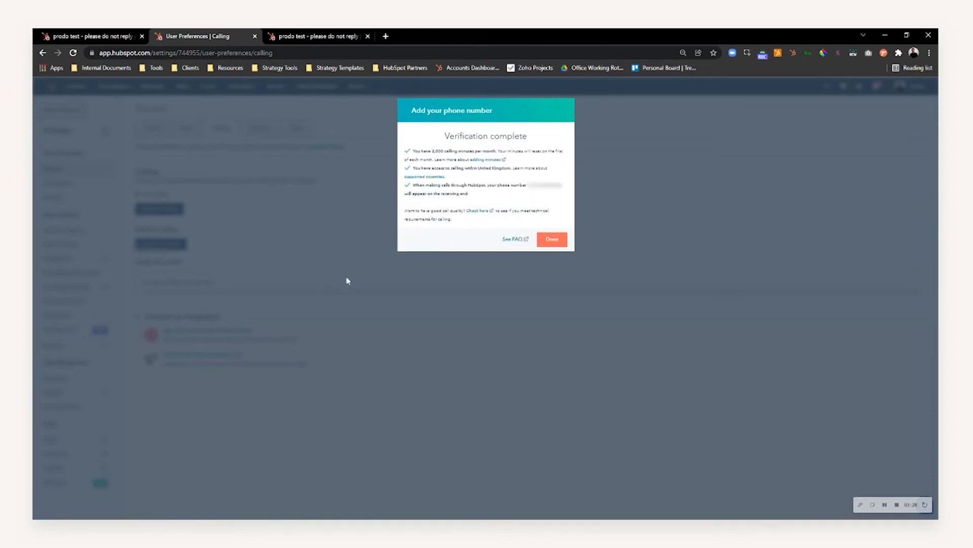
- Review the Verification complete details and close it, leaving the verified number listed
{"action": "left_click_drag", "start_coordinate": [460, 136], "coordinate": [483, 151]}
{"action": "double_click", "coordinate": [501, 136]}
{"action": "left_click", "coordinate": [425, 168]}
{"action": "left_click_drag", "start_coordinate": [425, 168], "coordinate": [505, 168]}
{"action": "left_click", "coordinate": [428, 193]}
{"action": "left_click_drag", "start_coordinate": [426, 186], "coordinate": [549, 195]}
{"action": "left_click", "coordinate": [405, 195]}
{"action": "left_click_drag", "start_coordinate": [406, 193], "coordinate": [477, 194]}
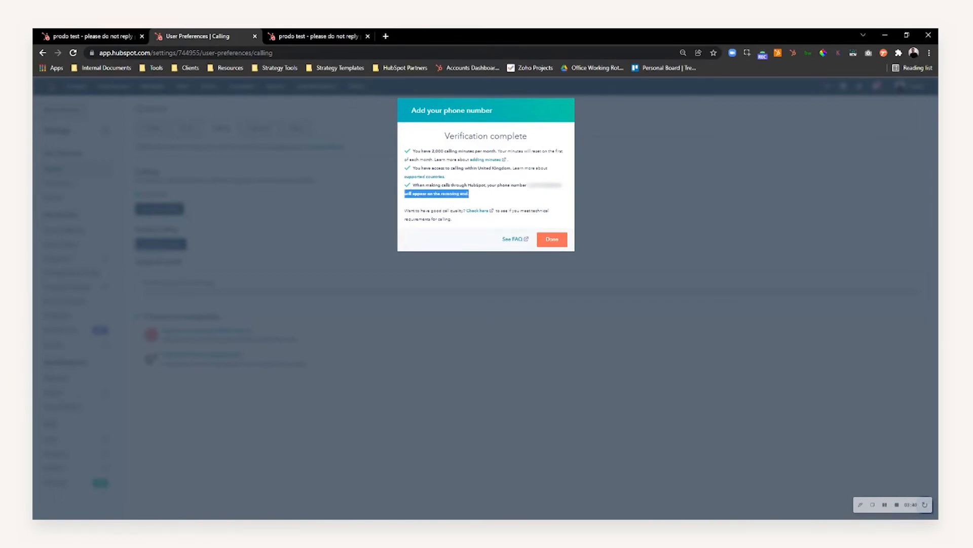
{"action": "left_click", "coordinate": [476, 194]}
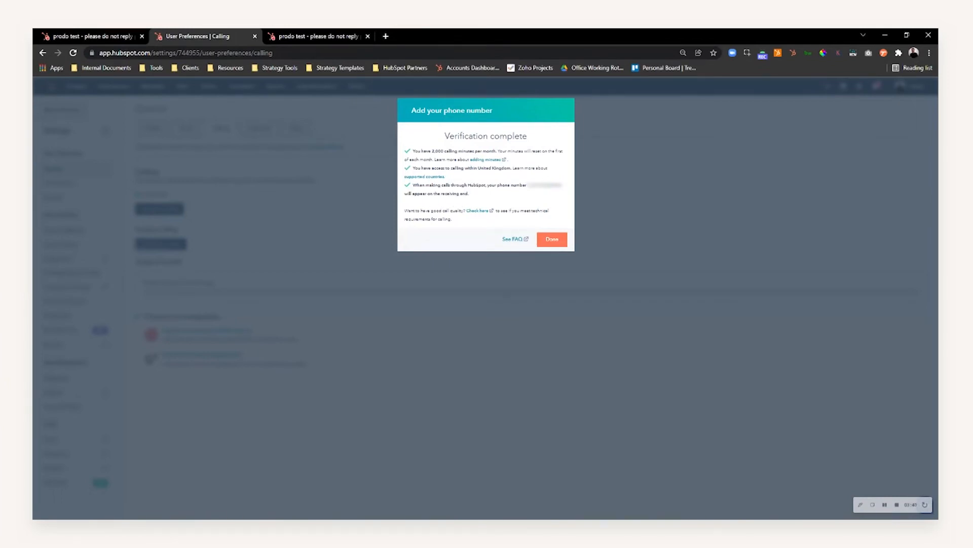
{"action": "left_click", "coordinate": [552, 239]}
{"action": "left_click_drag", "start_coordinate": [171, 288], "coordinate": [194, 287]}
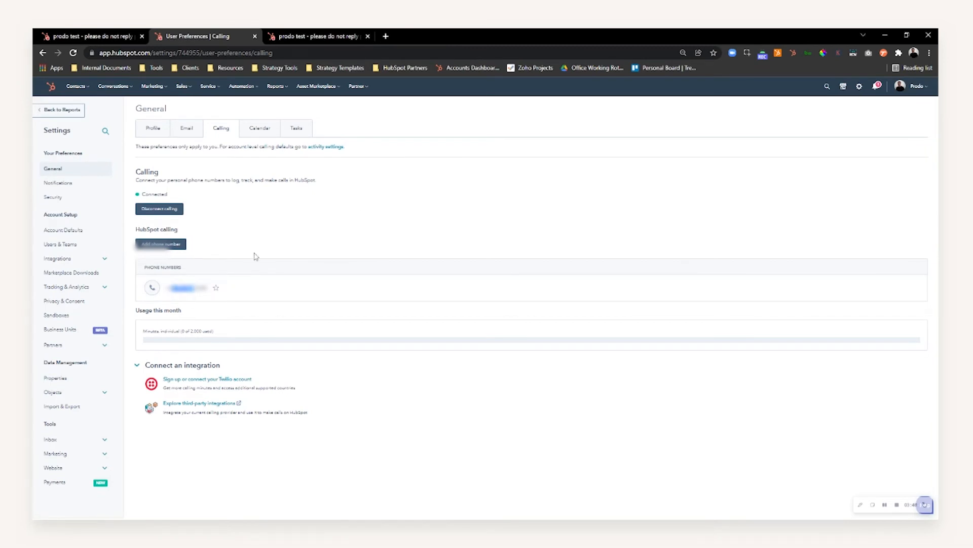
- Switch back to the prodo test contact tab and reload the record
{"action": "left_click", "coordinate": [207, 284]}
{"action": "left_click", "coordinate": [293, 33]}
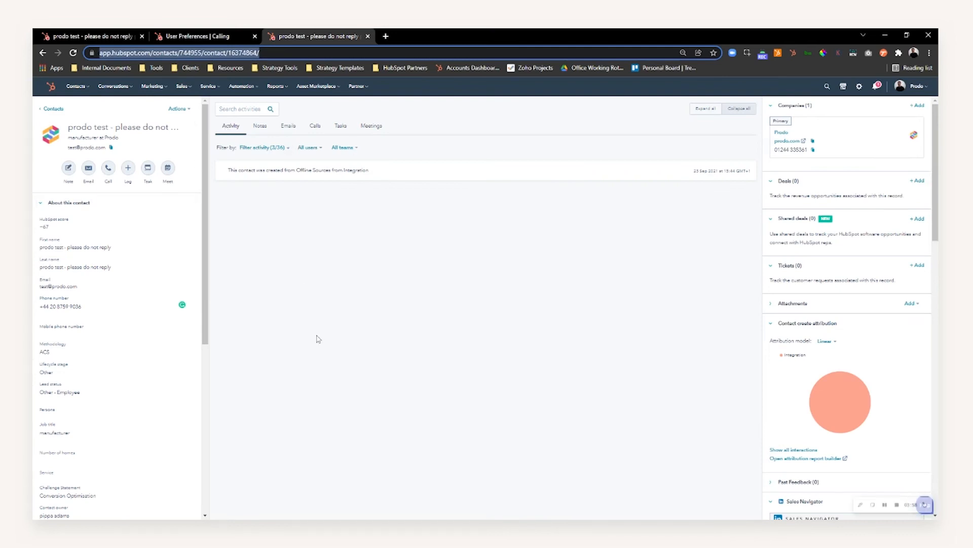
{"action": "left_click", "coordinate": [73, 53]}
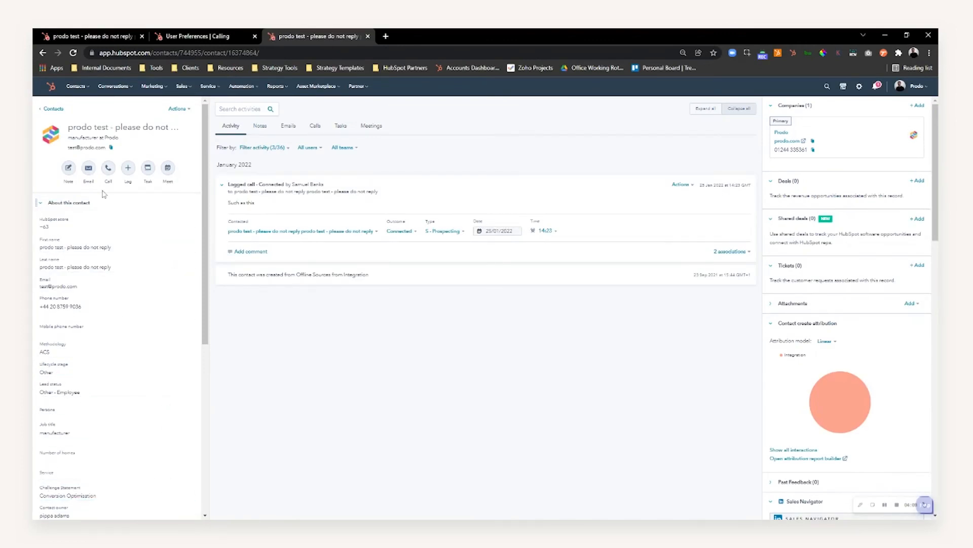
- Check the Call from number and Browser device, then call the contact's main phone number
{"action": "left_click", "coordinate": [107, 169]}
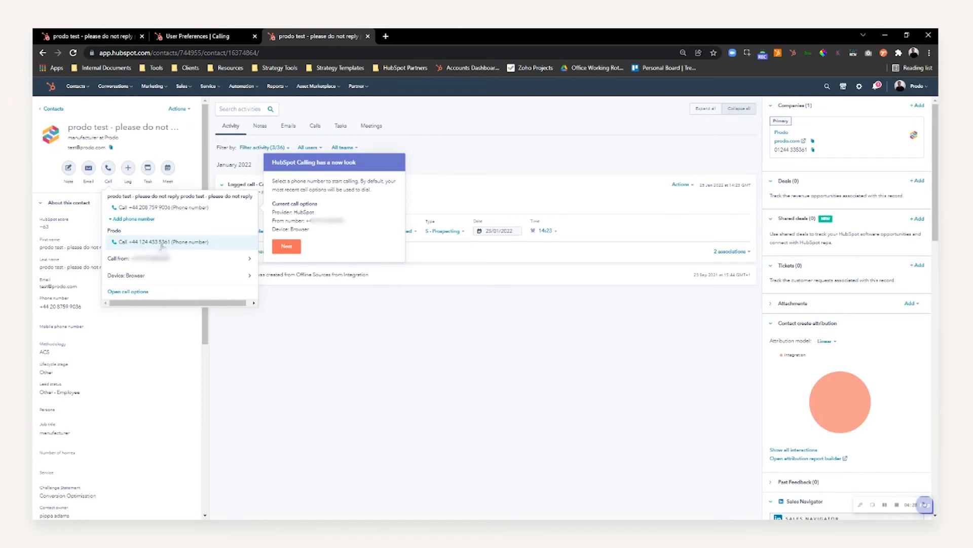
{"action": "left_click", "coordinate": [129, 266]}
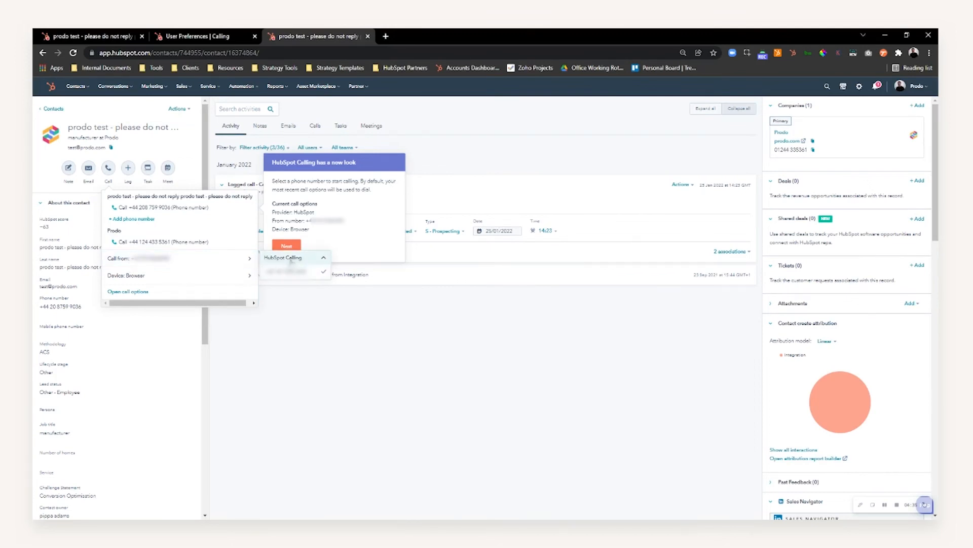
{"action": "mouse_move", "coordinate": [200, 277]}
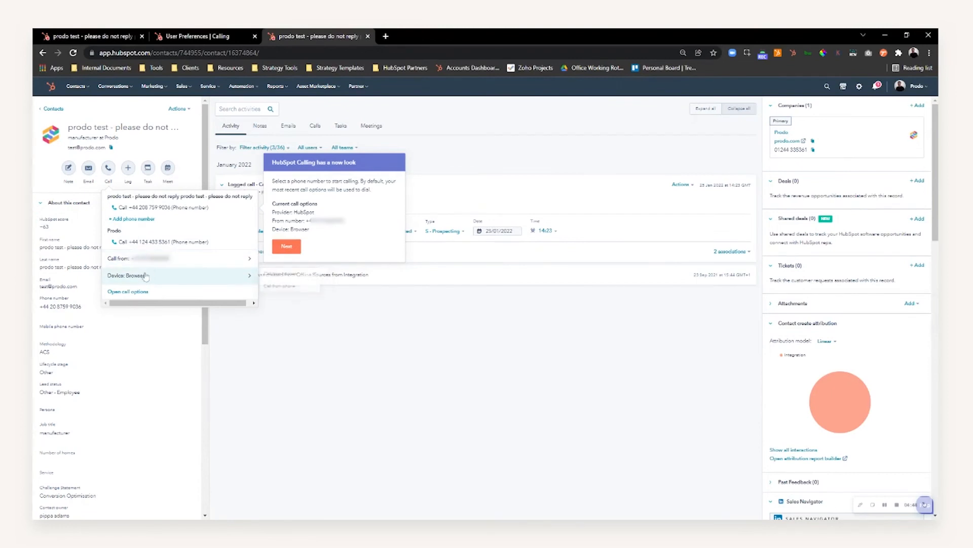
{"action": "left_click", "coordinate": [181, 209]}
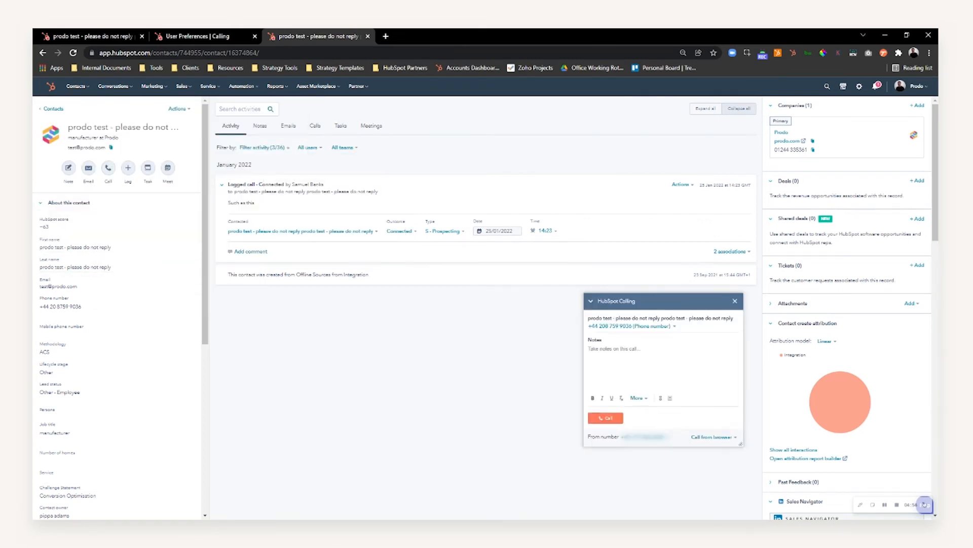
- Position the calling window and place the 0:15 browser call, briefly opening the keypad
{"action": "left_click_drag", "start_coordinate": [741, 445], "coordinate": [800, 488]}
{"action": "left_click_drag", "start_coordinate": [712, 303], "coordinate": [637, 276]}
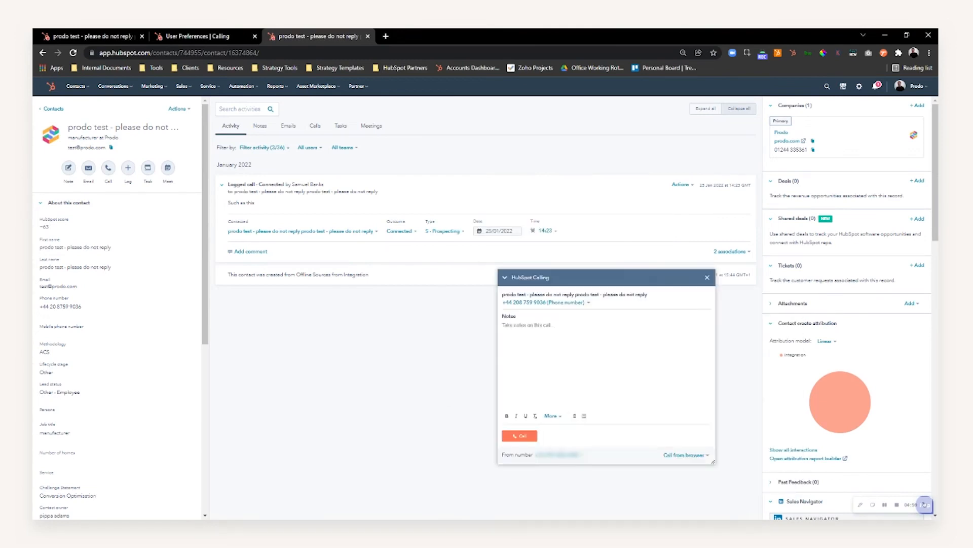
{"action": "left_click", "coordinate": [228, 36]}
{"action": "left_click", "coordinate": [312, 36]}
{"action": "left_click_drag", "start_coordinate": [605, 279], "coordinate": [644, 264]}
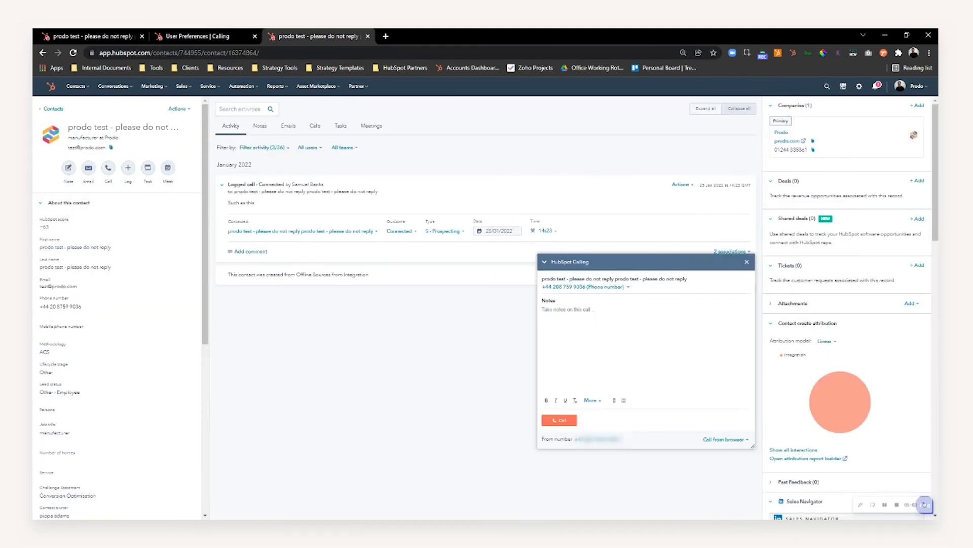
{"action": "left_click", "coordinate": [573, 311]}
{"action": "left_click", "coordinate": [560, 420]}
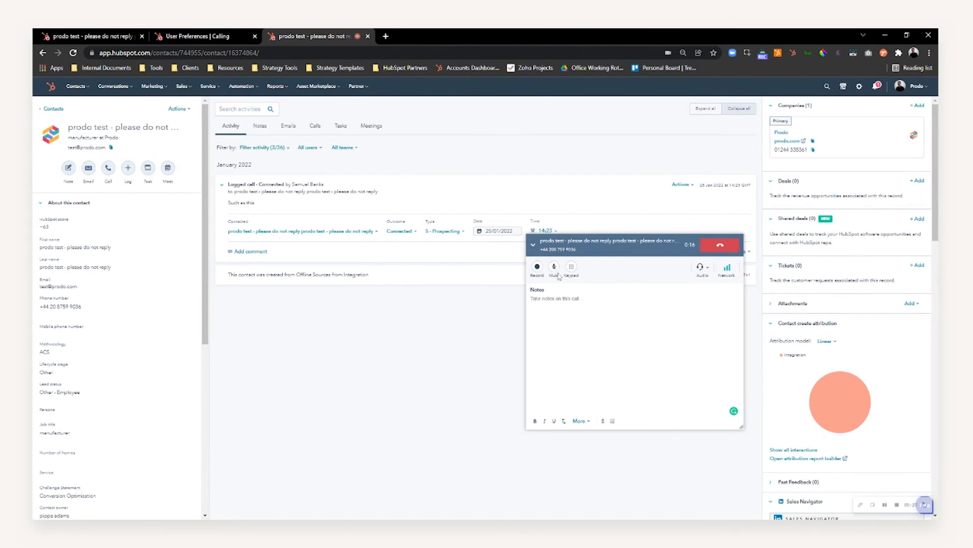
{"action": "left_click", "coordinate": [572, 267]}
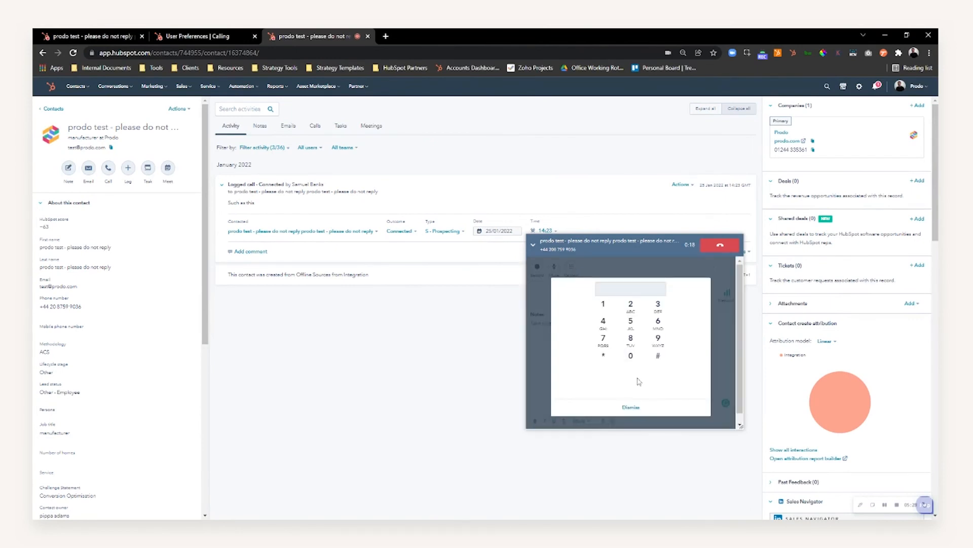
{"action": "left_click", "coordinate": [631, 407]}
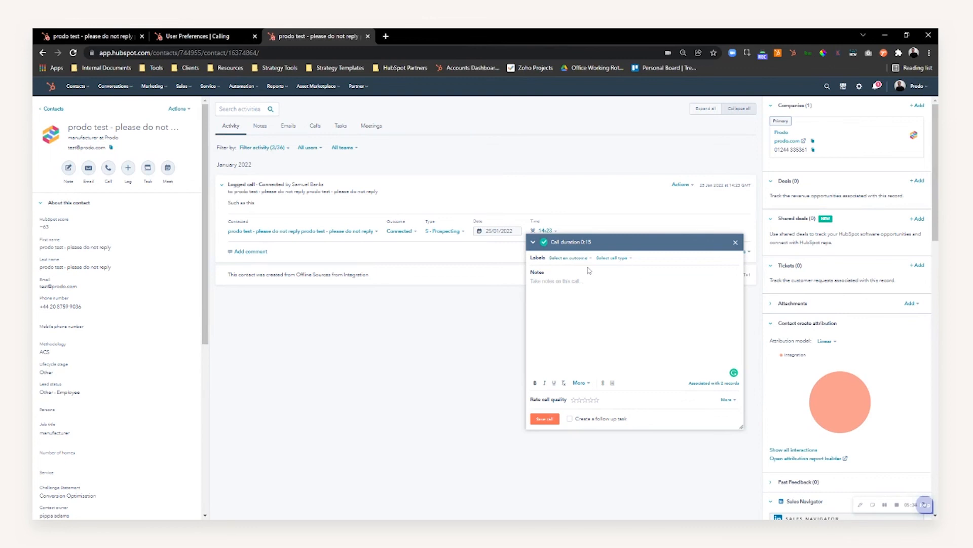
- Set the finished call's outcome to Connected and type to S - Explore, then save it
{"action": "left_click", "coordinate": [568, 258]}
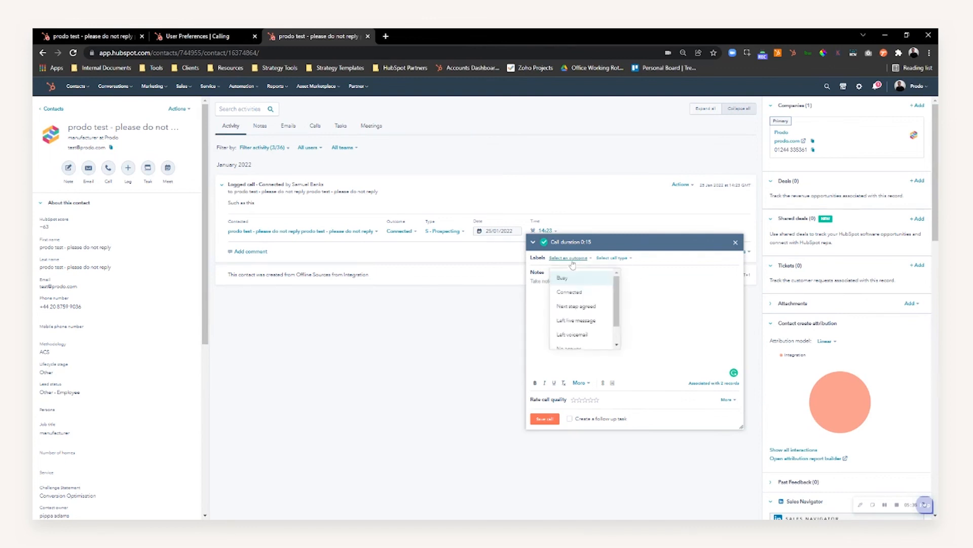
{"action": "left_click", "coordinate": [574, 298]}
{"action": "left_click", "coordinate": [599, 258]}
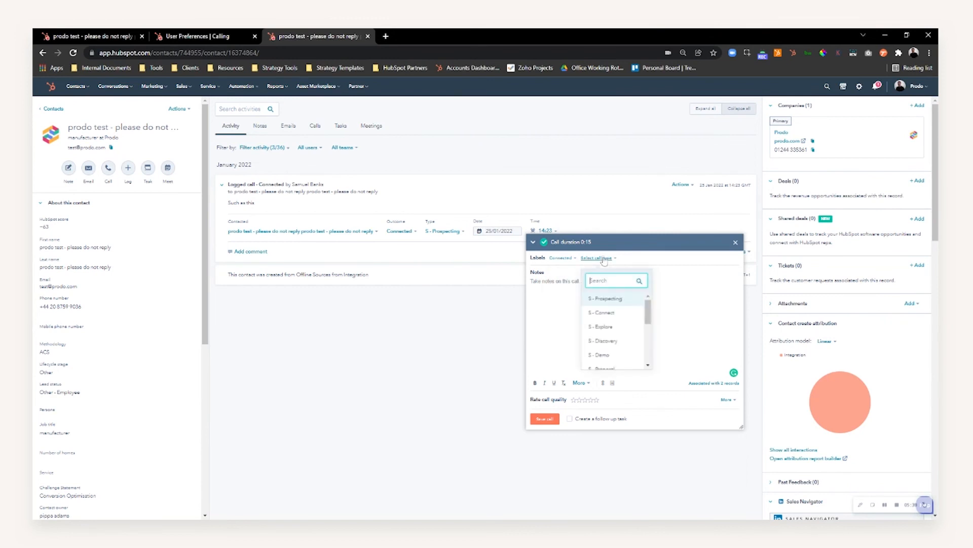
{"action": "left_click", "coordinate": [604, 327]}
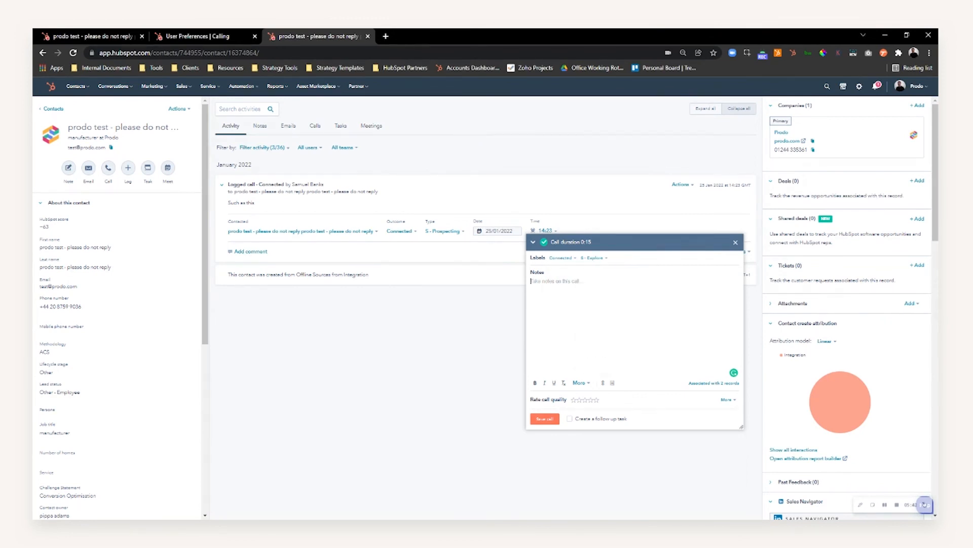
{"action": "left_click", "coordinate": [725, 400]}
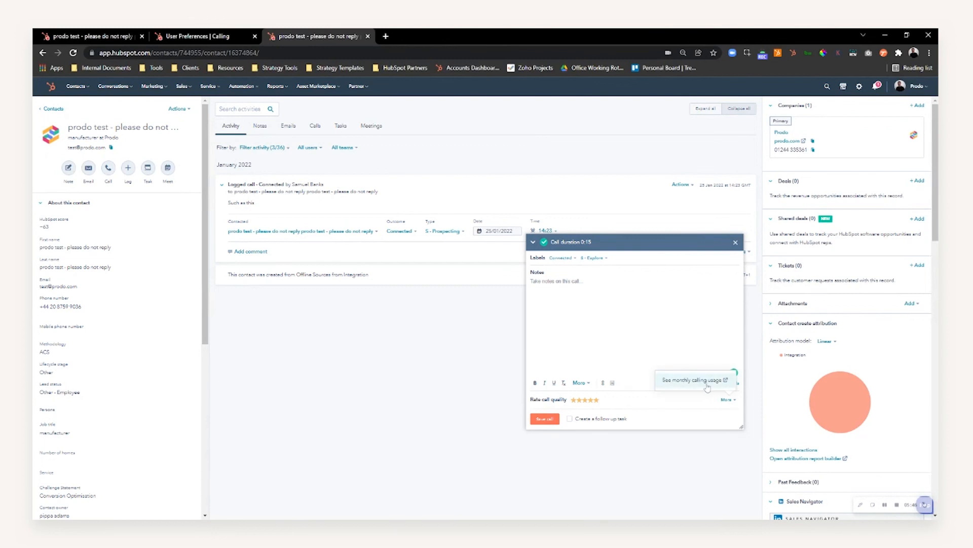
{"action": "left_click", "coordinate": [632, 353]}
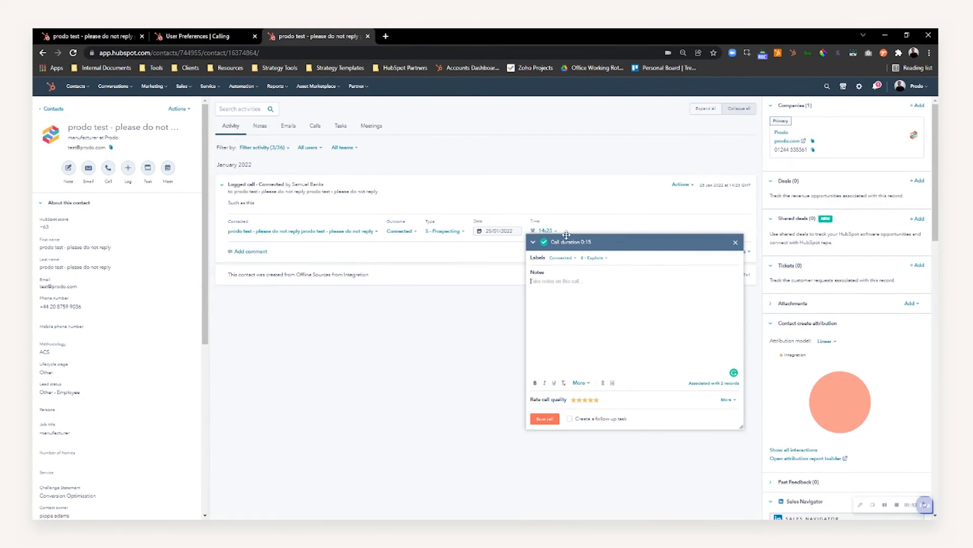
{"action": "left_click", "coordinate": [545, 419]}
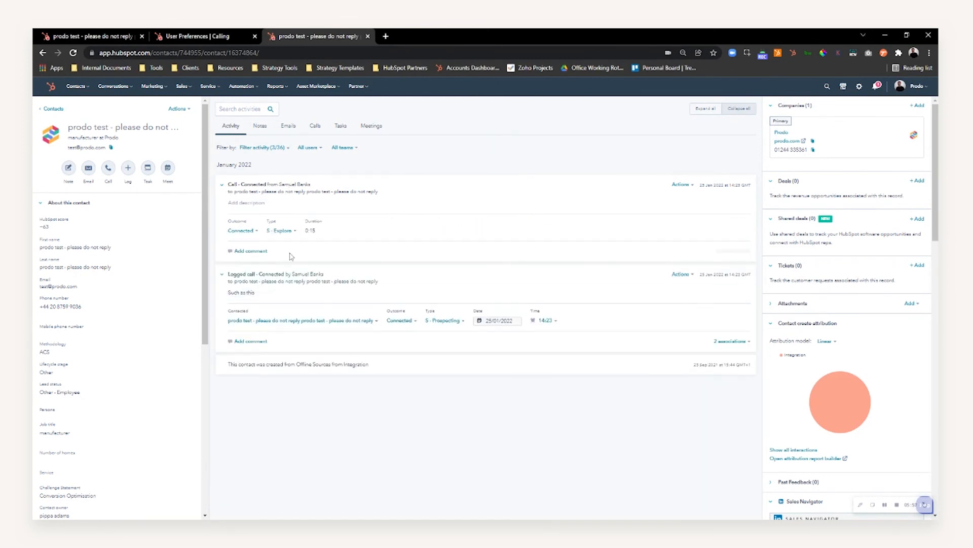